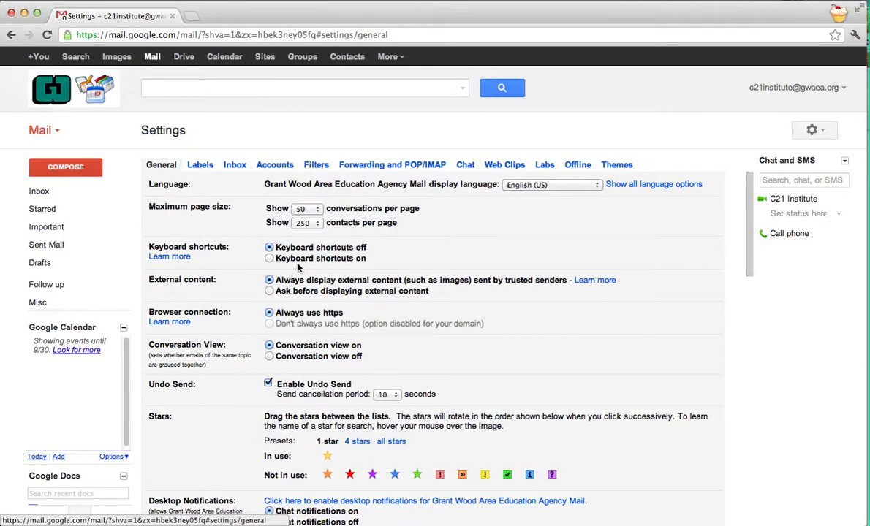
Set the Undo Send cancellation period to 5 seconds in the general mail settings
scroll(297, 267, down, 1)
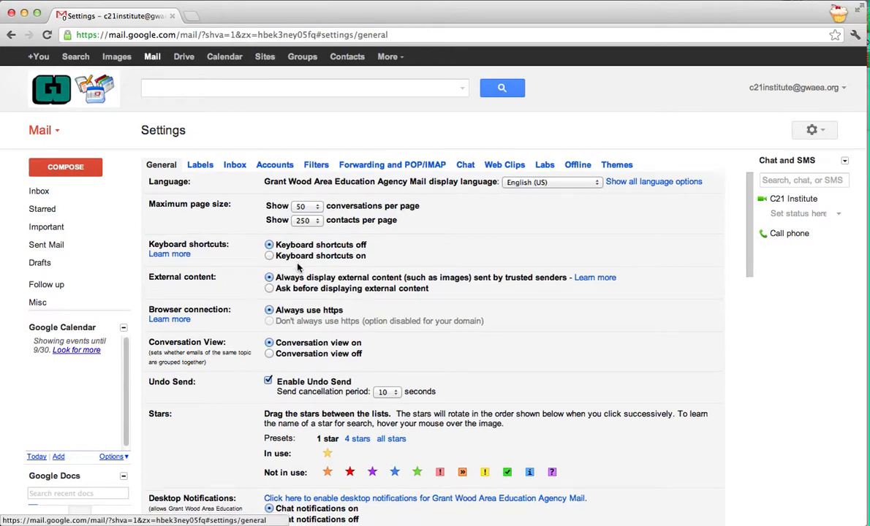
scroll(298, 267, down, 1)
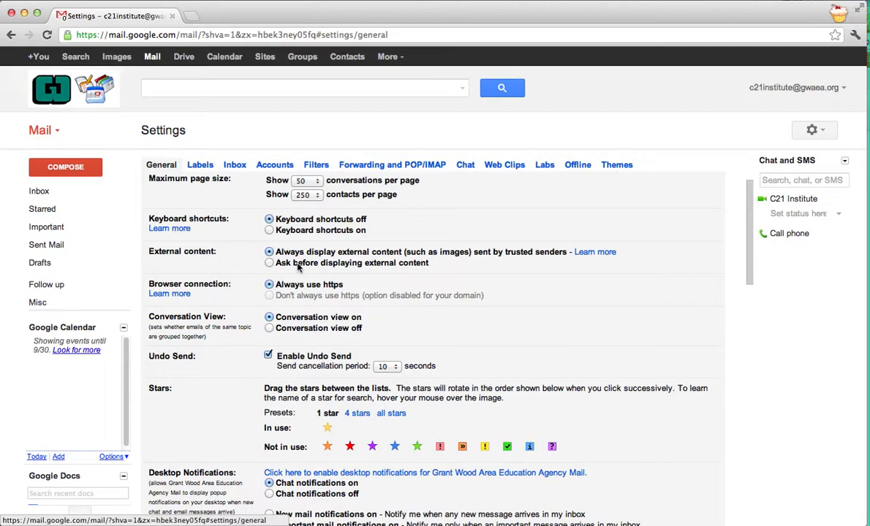
scroll(298, 267, down, 1)
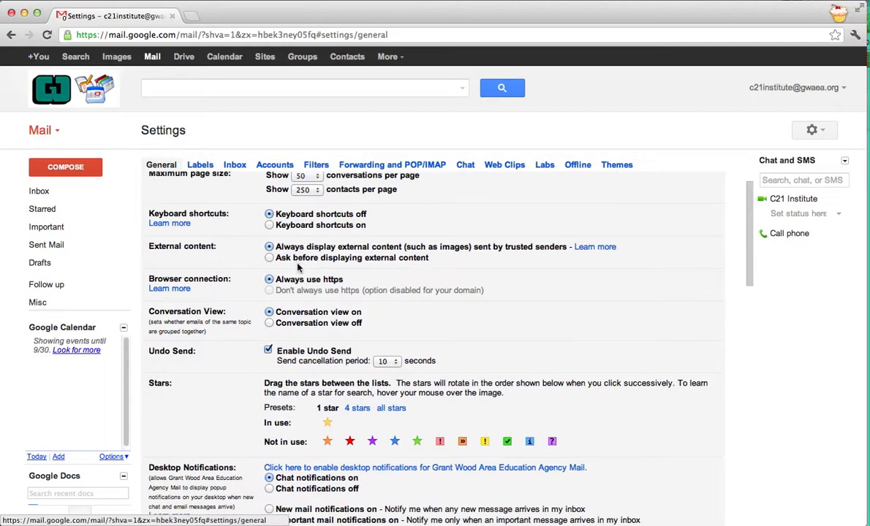
scroll(298, 268, down, 1)
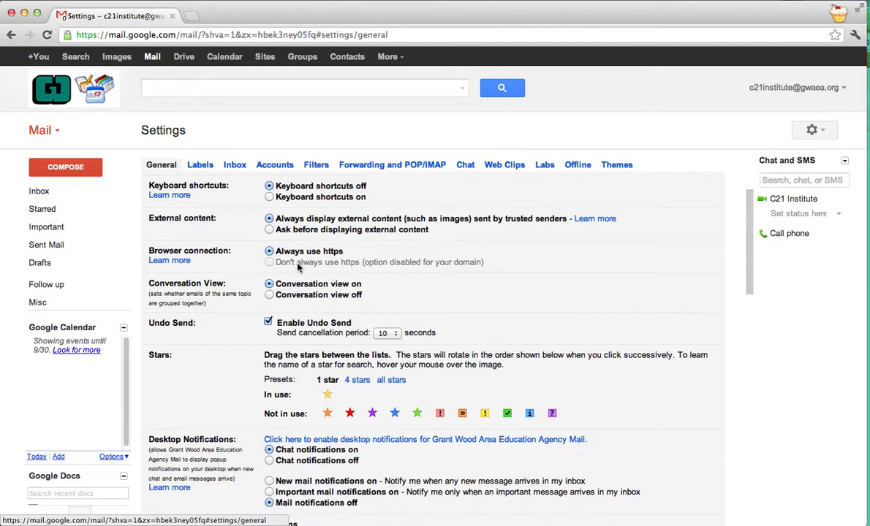
scroll(298, 267, down, 1)
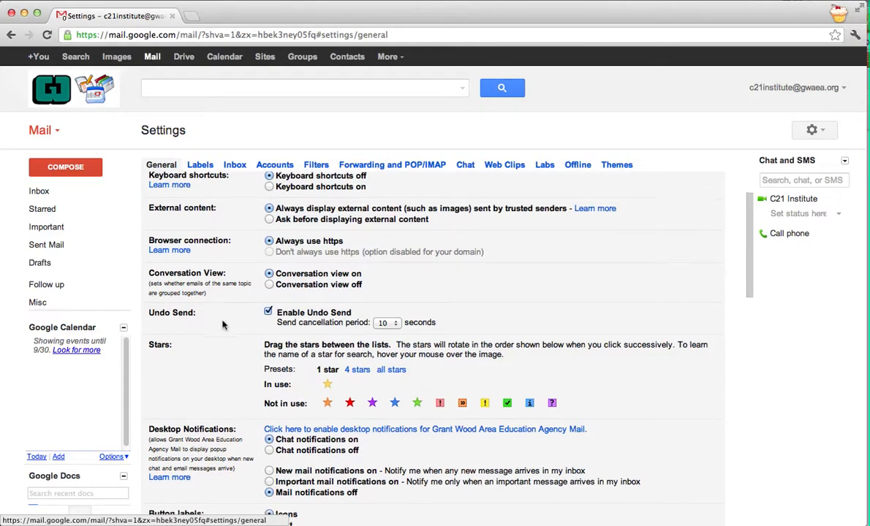
scroll(201, 314, down, 1)
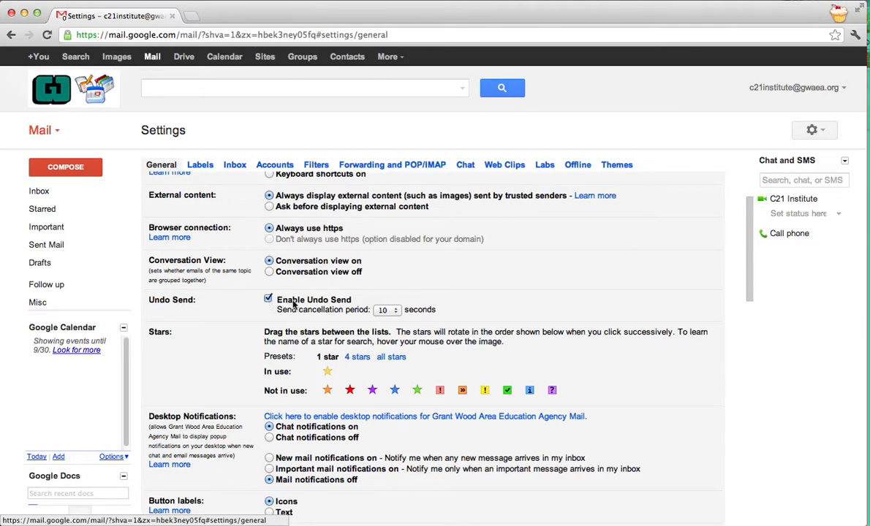
click(389, 311)
click(391, 300)
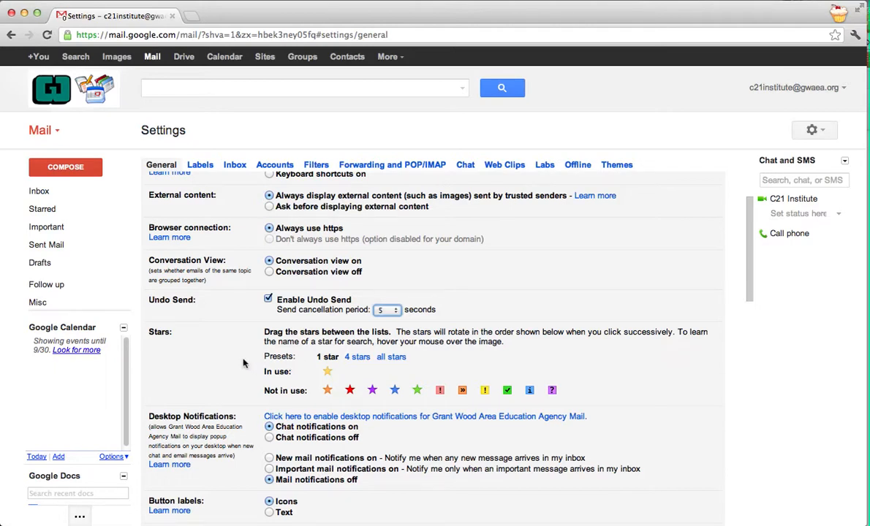
Apply the all stars preset and turn new mail desktop notifications on
click(388, 359)
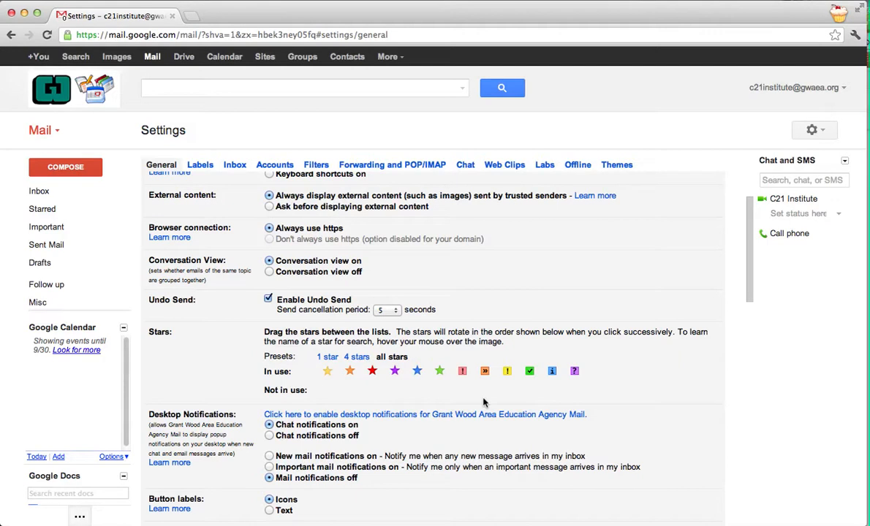
scroll(483, 402, down, 1)
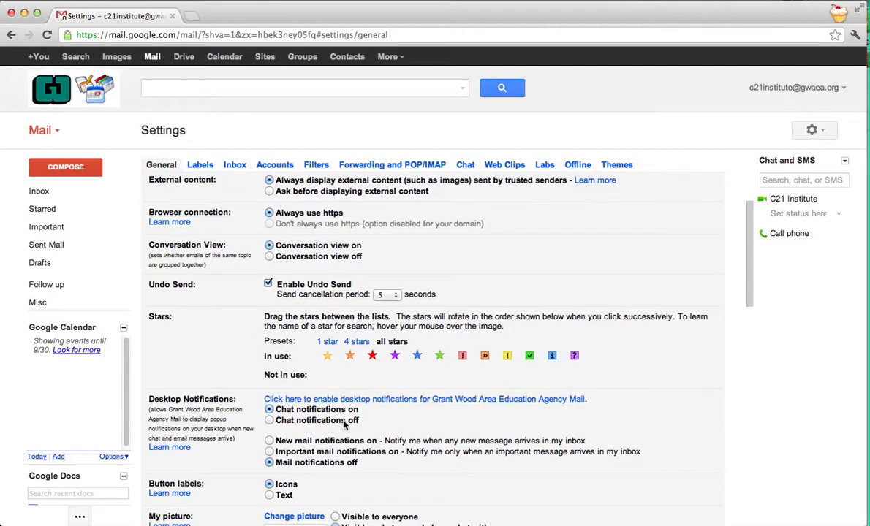
scroll(345, 426, down, 3)
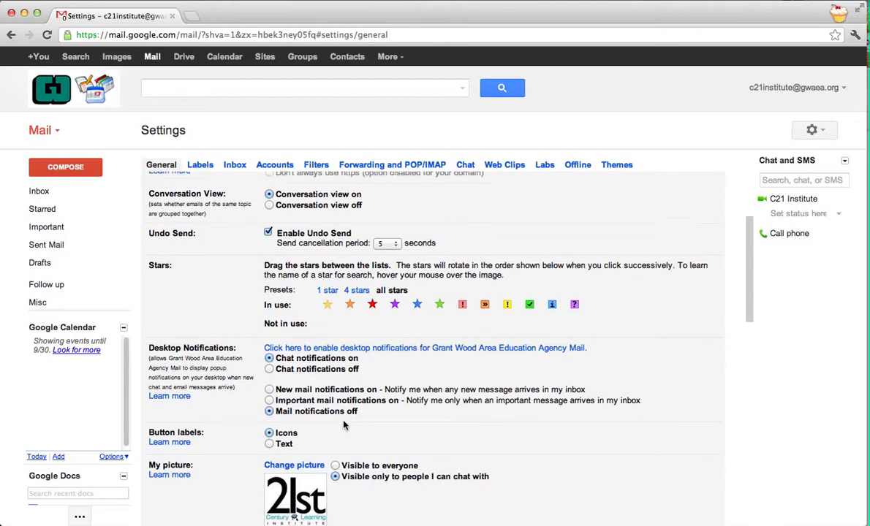
scroll(345, 425, down, 1)
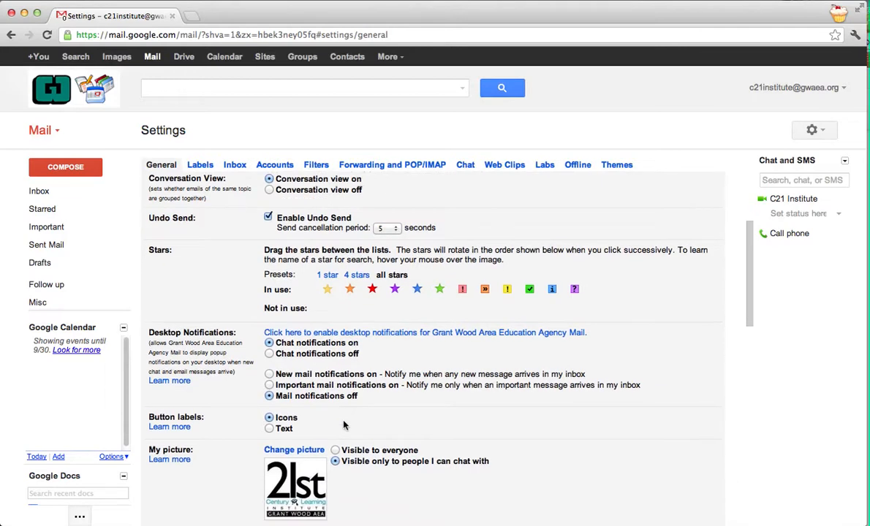
click(269, 374)
scroll(320, 419, down, 1)
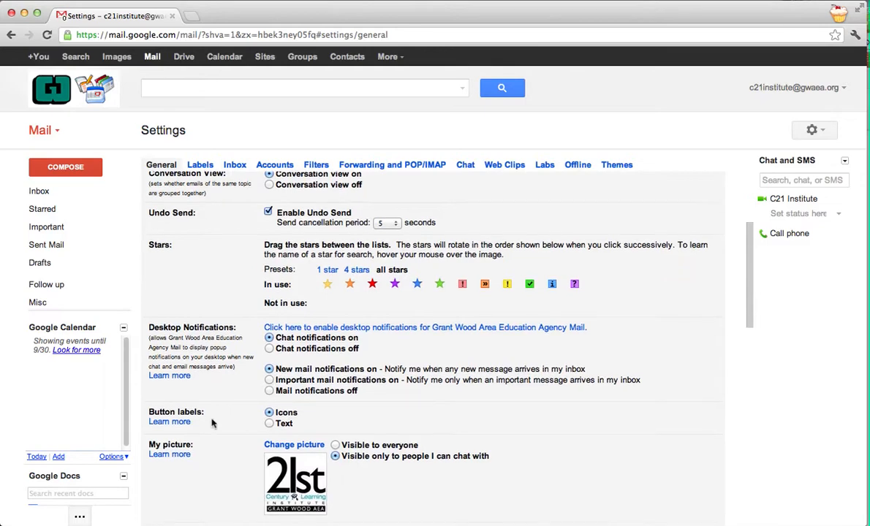
scroll(323, 421, down, 3)
scroll(323, 423, down, 1)
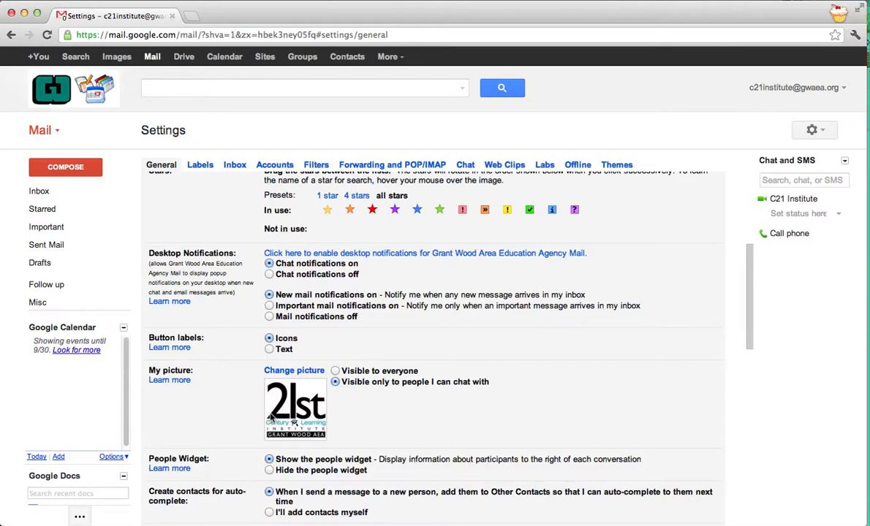
scroll(334, 409, down, 2)
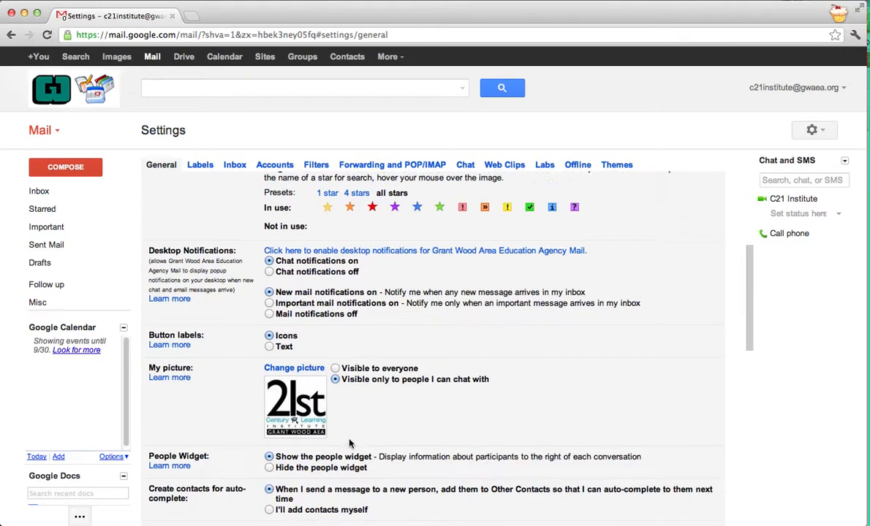
scroll(336, 428, down, 4)
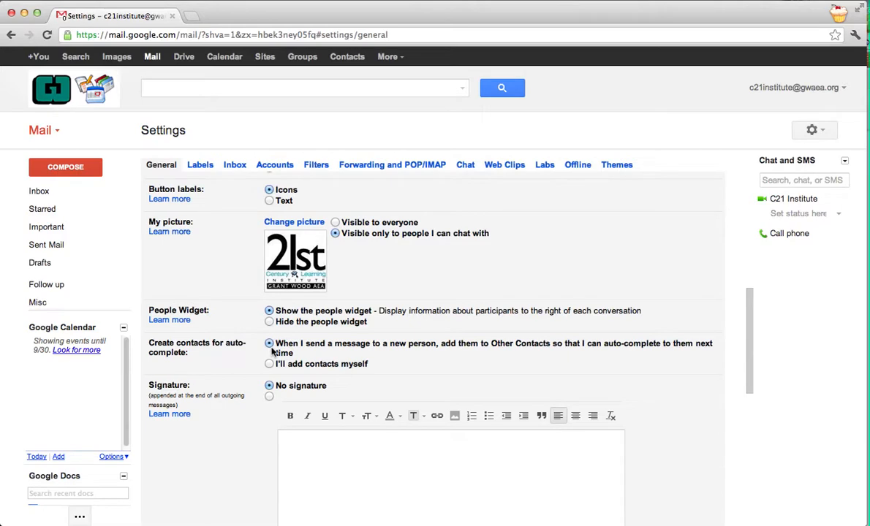
scroll(292, 424, down, 3)
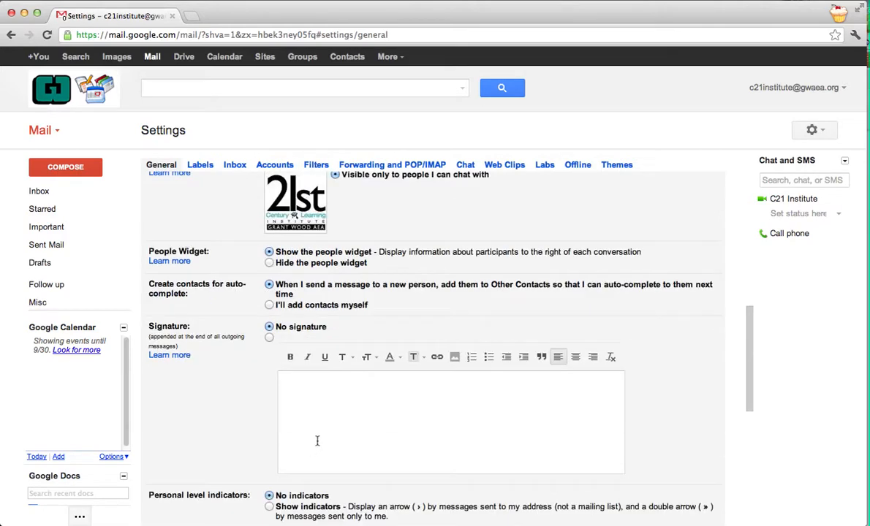
click(319, 405)
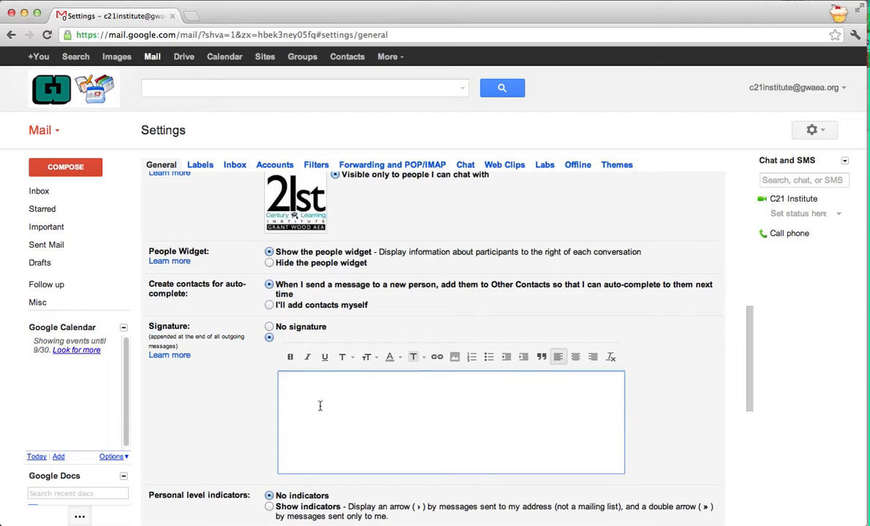
text(Stacy Behmer)
key(Return)
text(Grant Wood AEA)
key(Return)
text(www.gwaea.org)
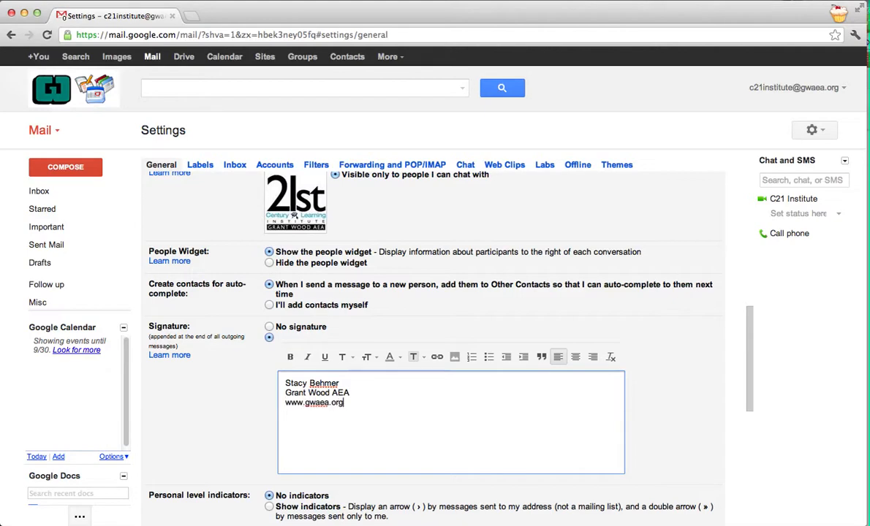
drag(345, 403, 285, 406)
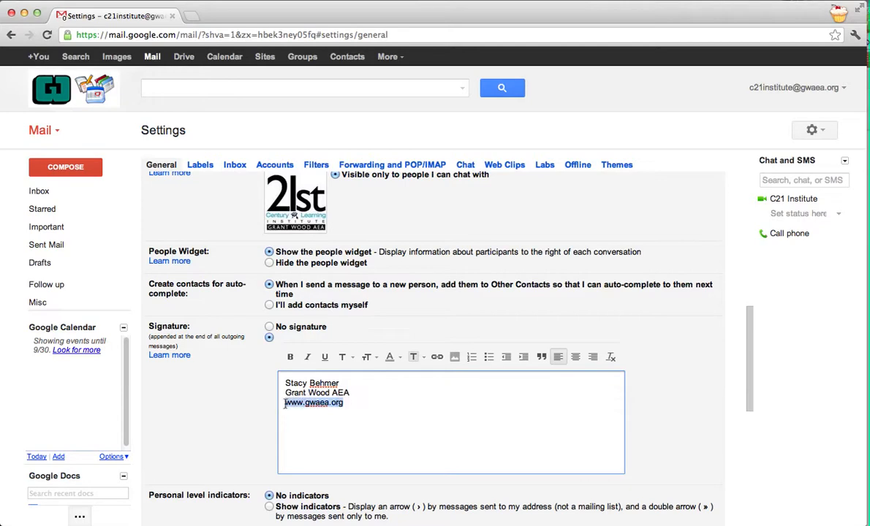
click(436, 357)
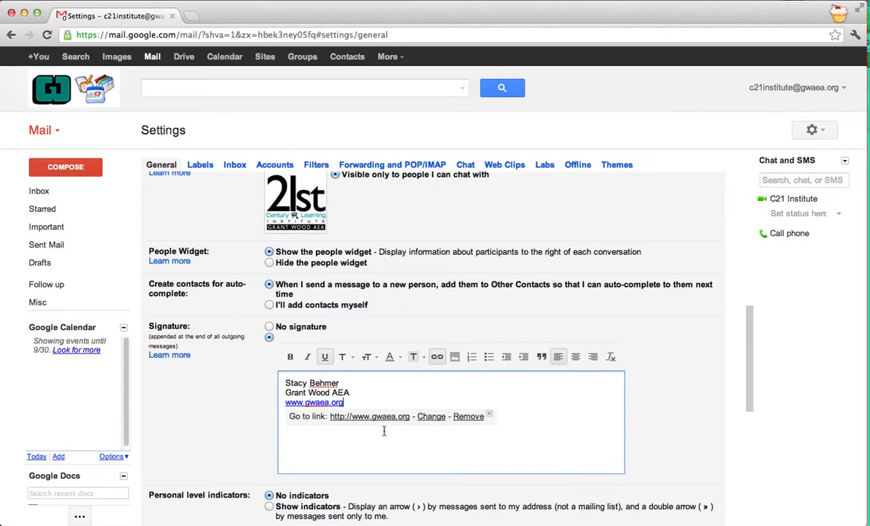
scroll(380, 428, down, 3)
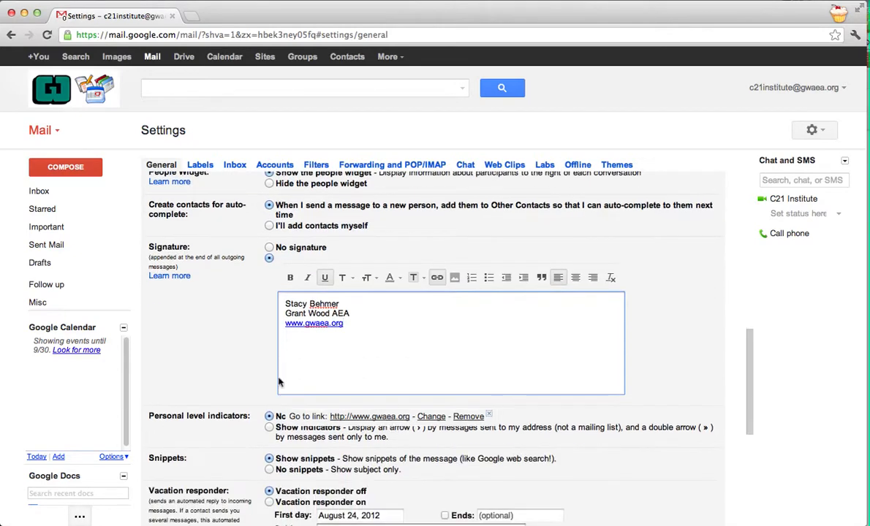
click(236, 364)
Save the changes made to the general mail settings, leaving the vacation responder and remaining options as they are
scroll(282, 409, down, 1)
scroll(282, 402, down, 1)
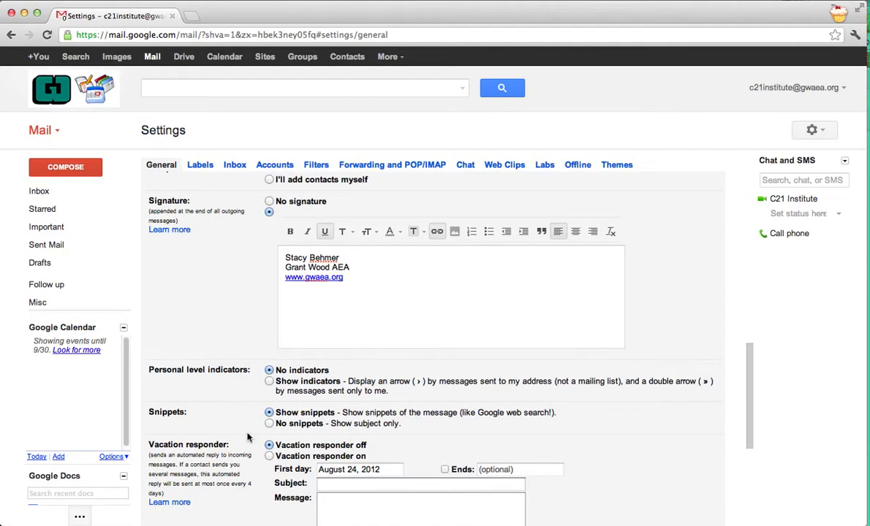
scroll(299, 415, down, 1)
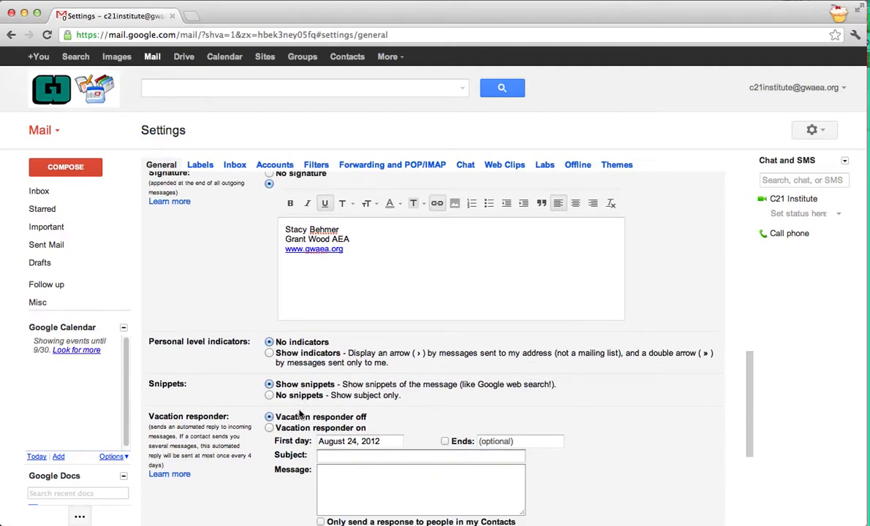
scroll(272, 422, down, 3)
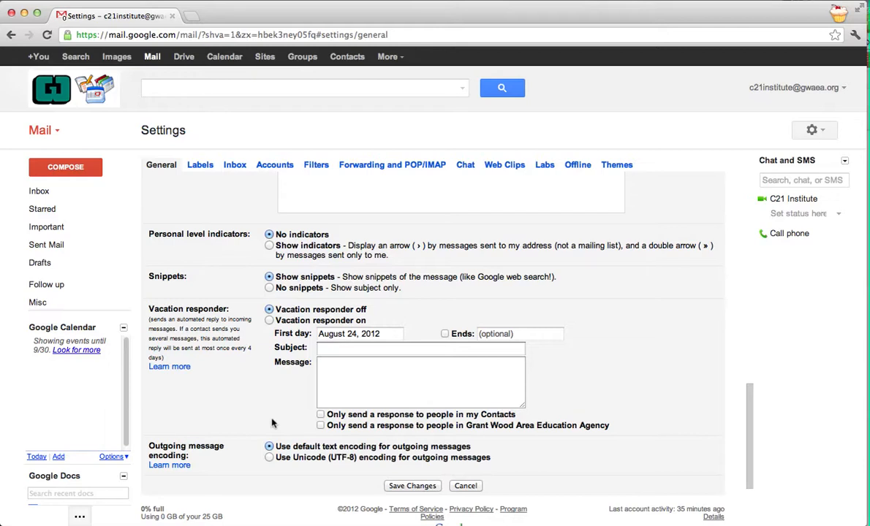
scroll(269, 424, down, 1)
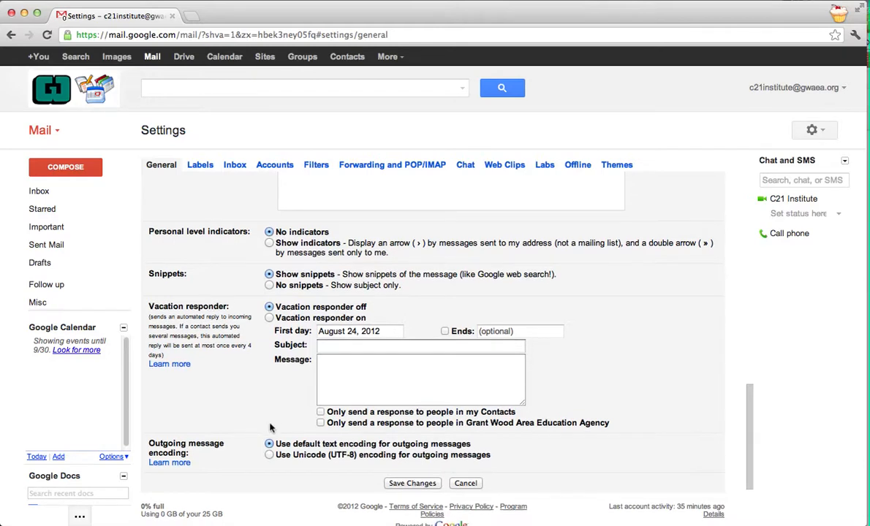
scroll(211, 464, down, 1)
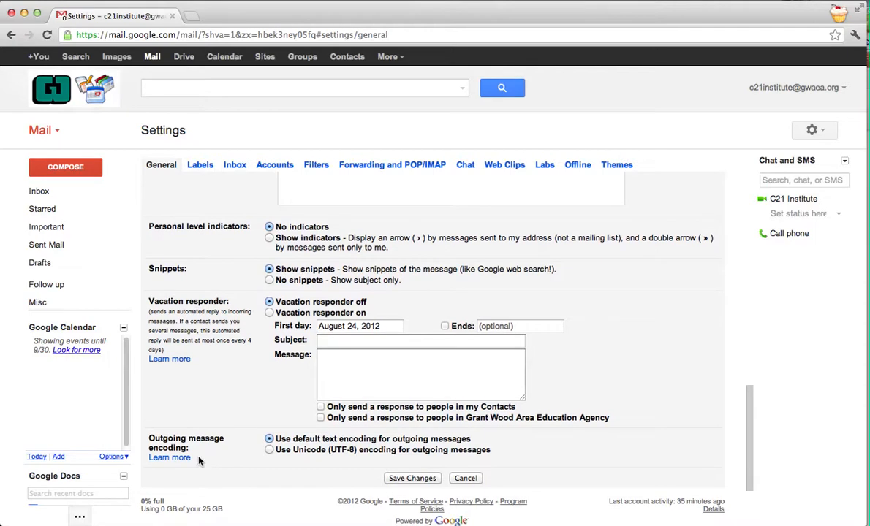
click(414, 478)
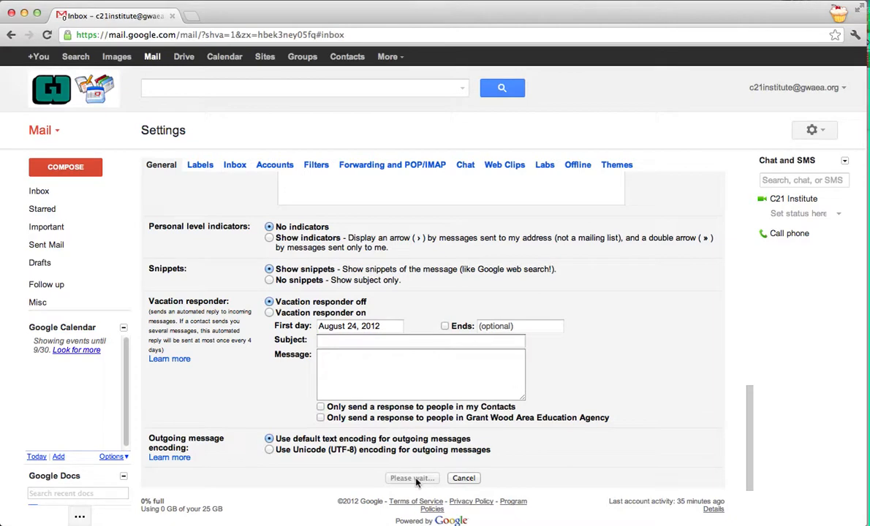